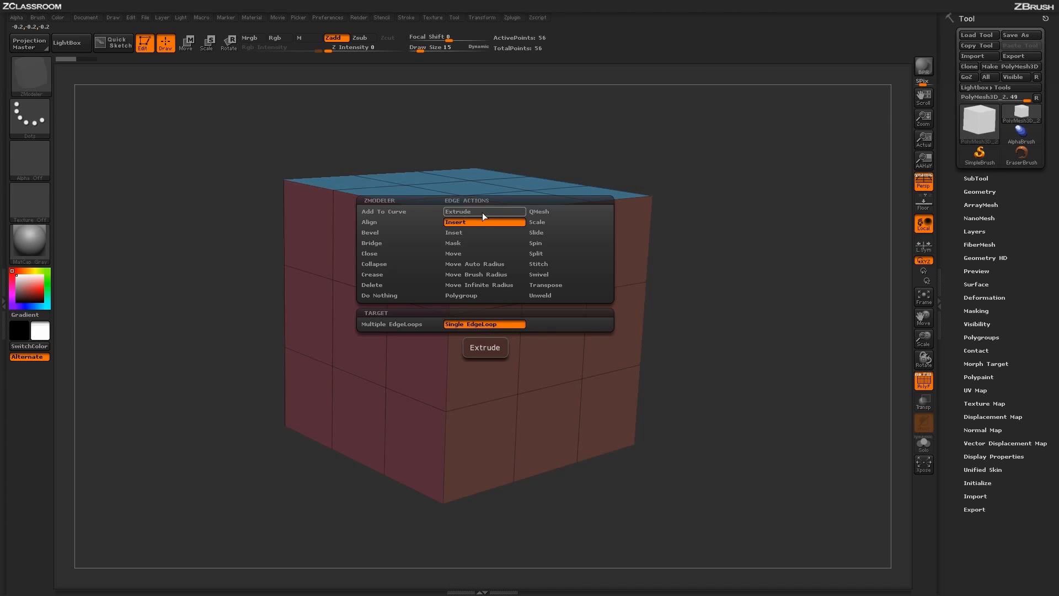
Set the edge action to Bevel with EdgeLoop Complete as target, and try a single-row linear bevel on the cube's top edge loop.
click(392, 233)
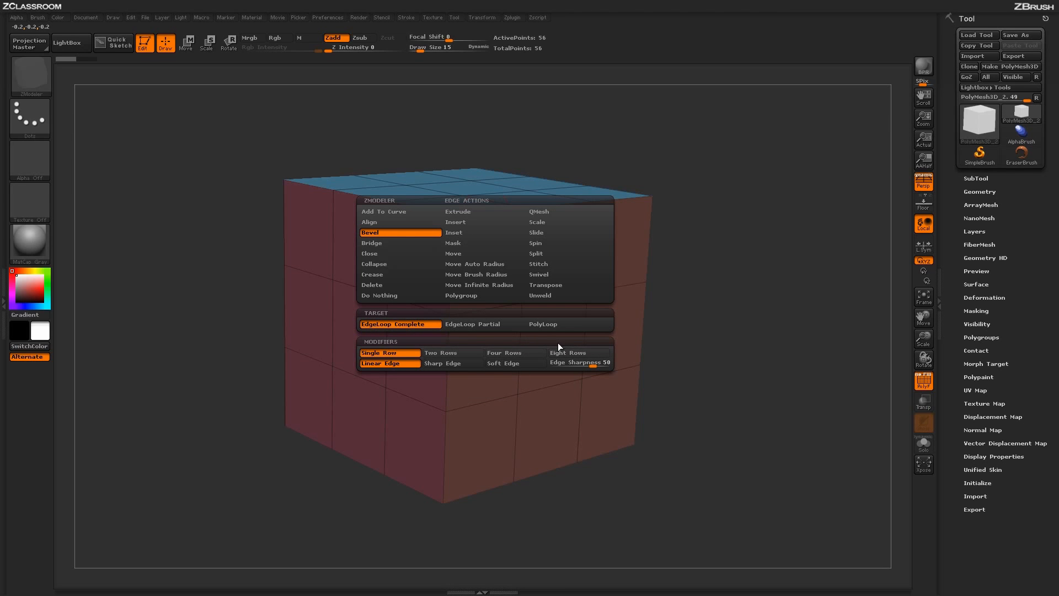
click(415, 324)
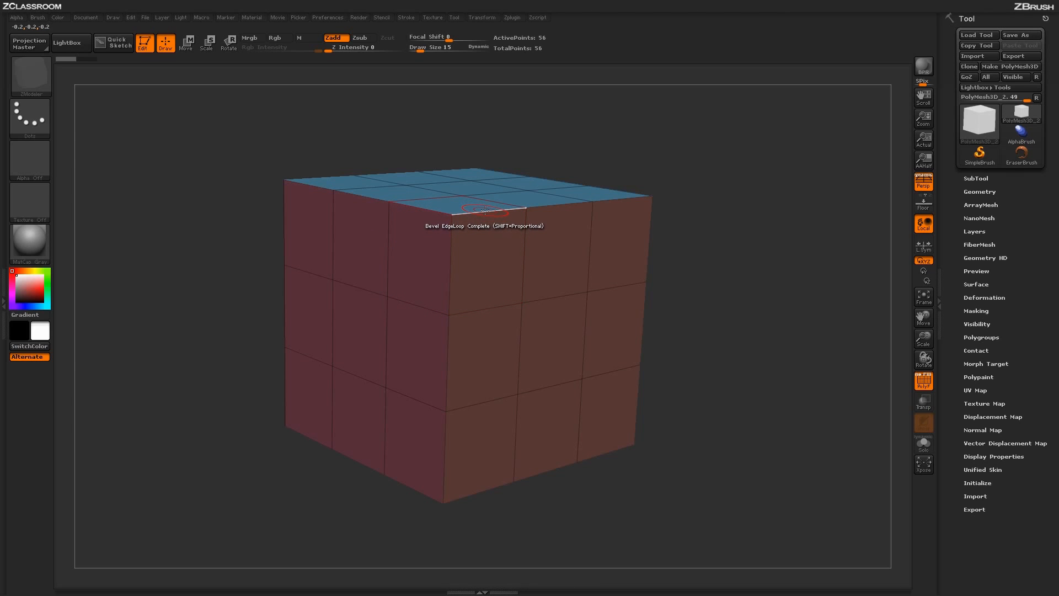
drag(484, 210, 516, 206)
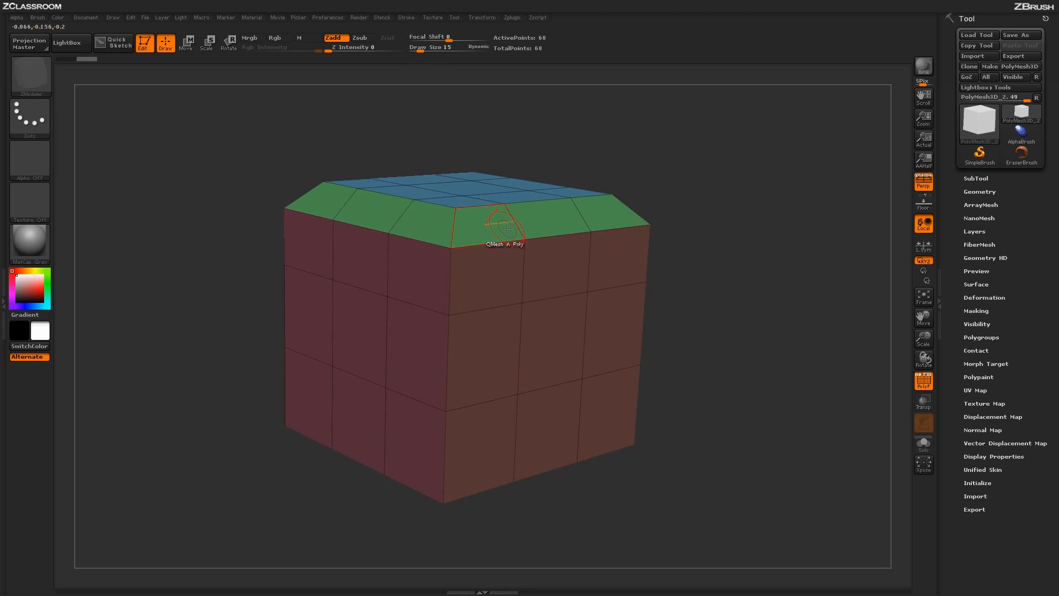
key(ctrl+z)
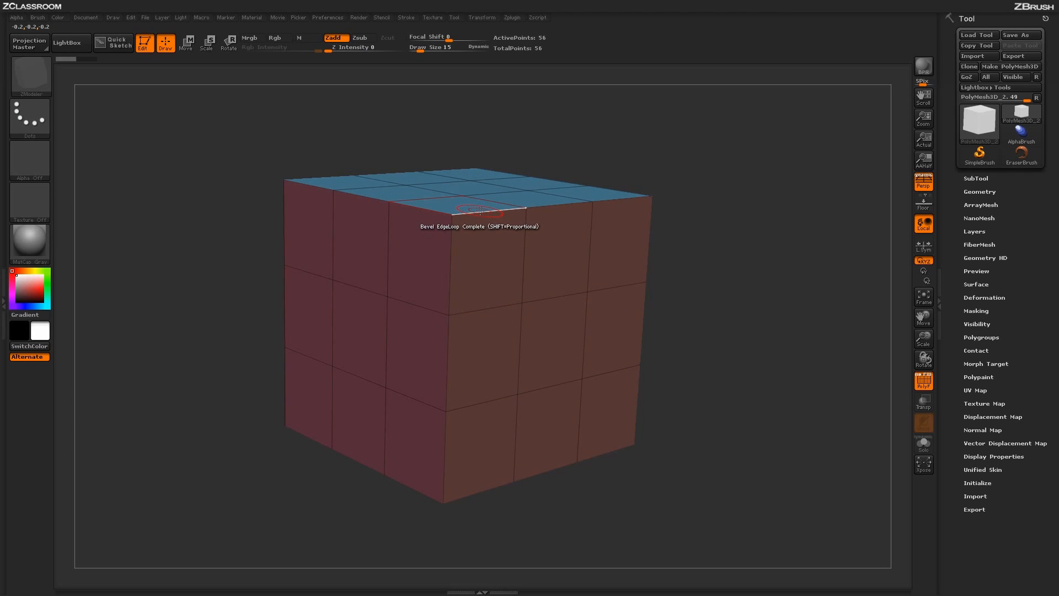
Set the bevel to Eight Rows and try it on the cube's top edge loop.
key(space)
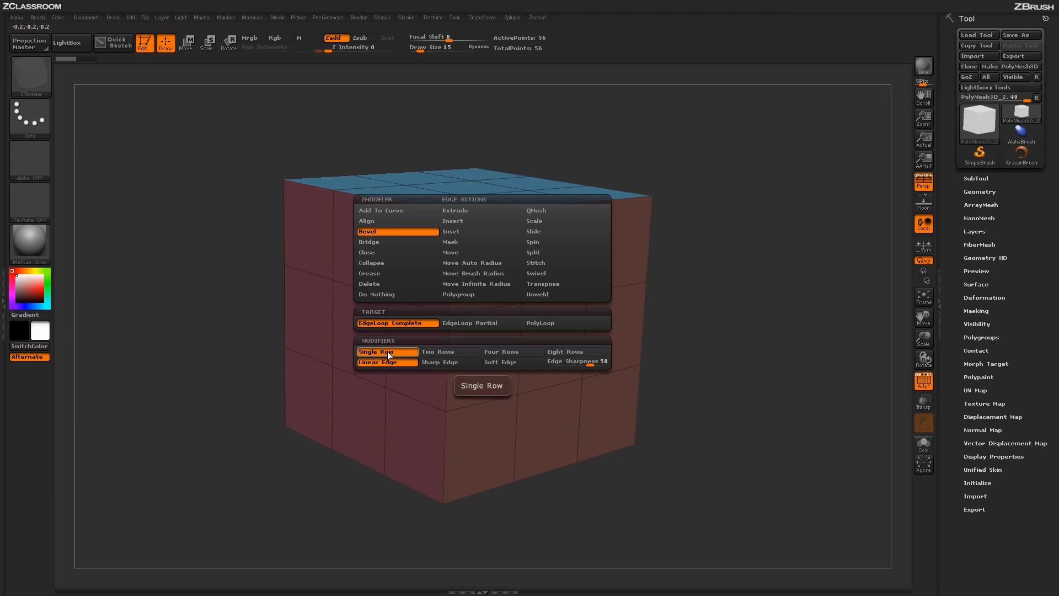
click(556, 352)
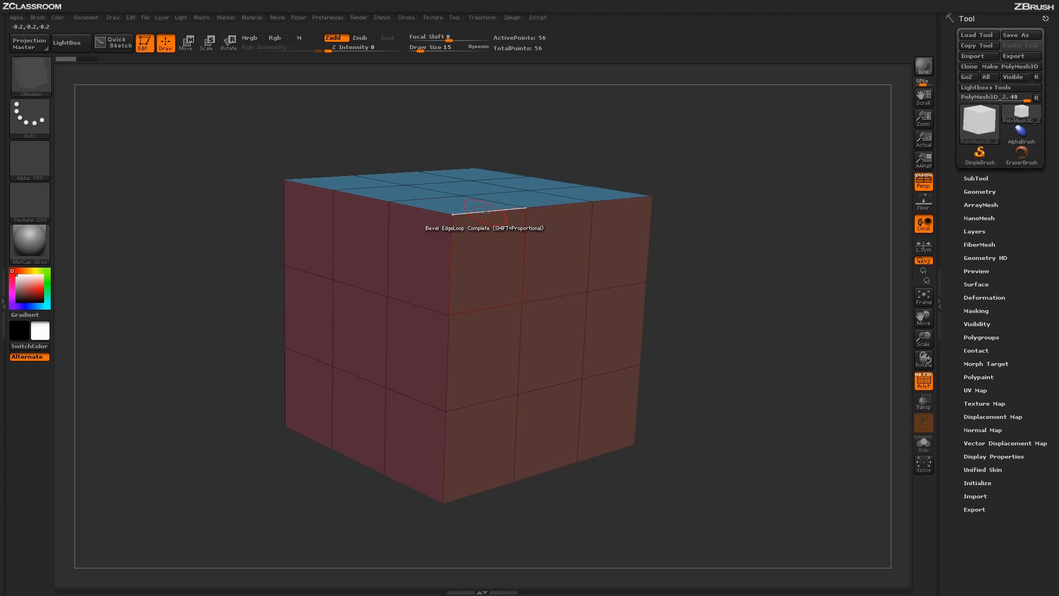
drag(487, 212, 491, 209)
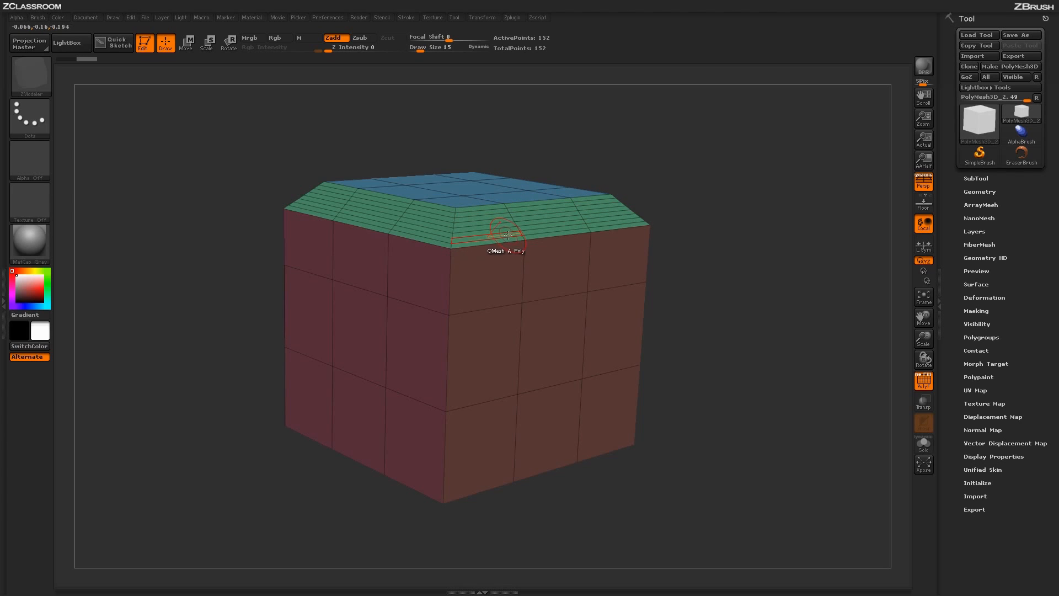
key(ctrl+z)
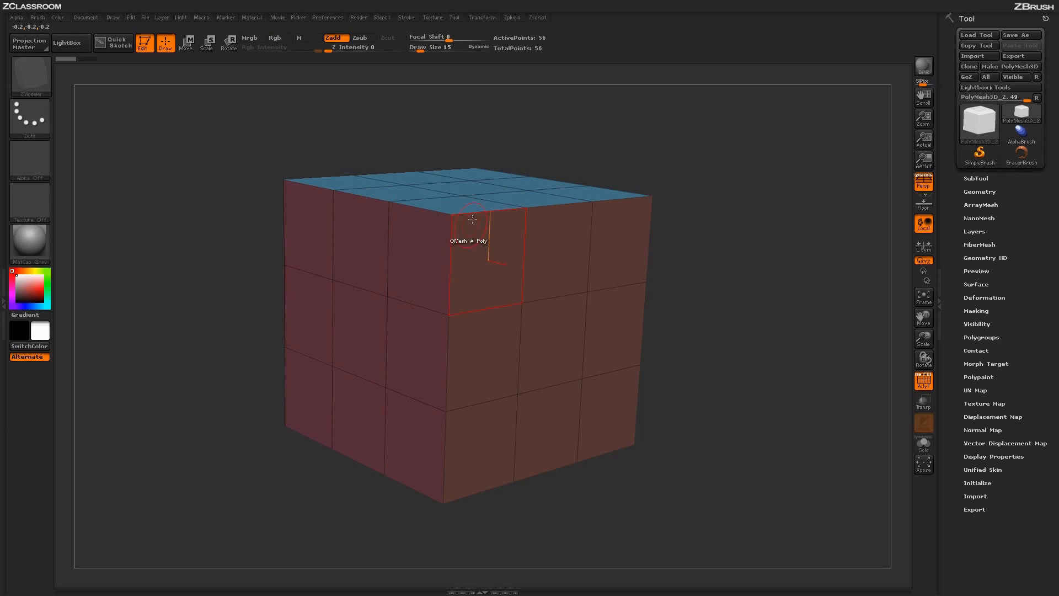
Switch the bevel to Soft Edge and bevel the cube's top edge loop.
key(space)
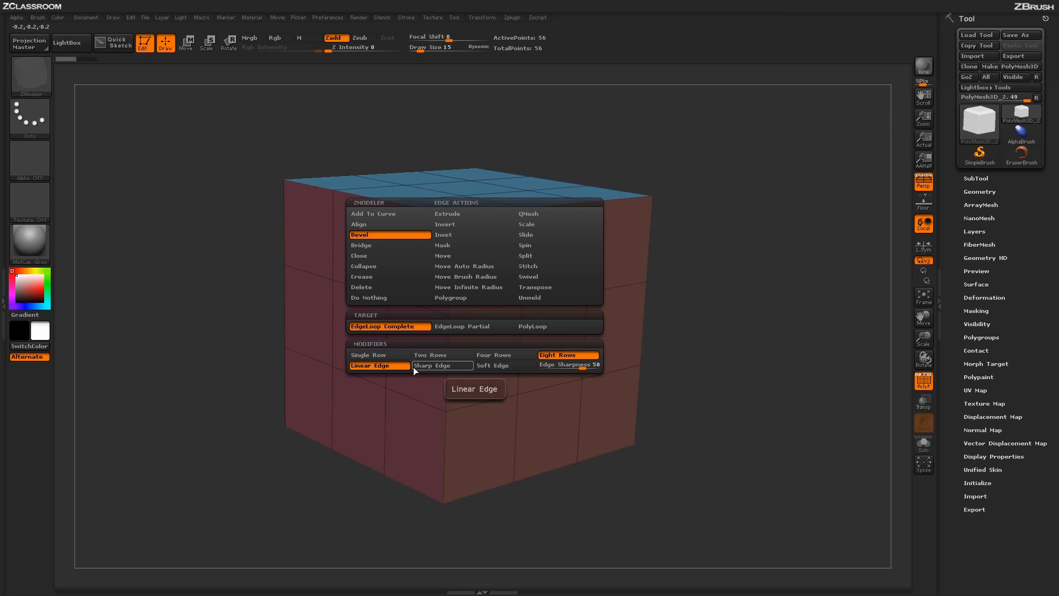
click(495, 365)
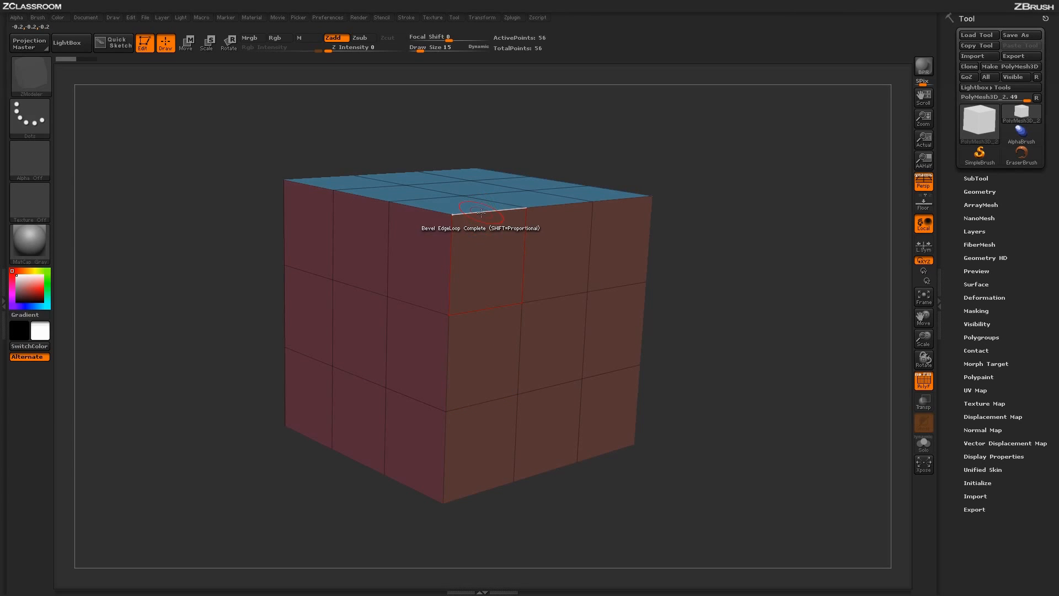
mouse_move(481, 211)
mouse_down()
mouse_move(495, 210)
mouse_move(498, 222)
mouse_up()
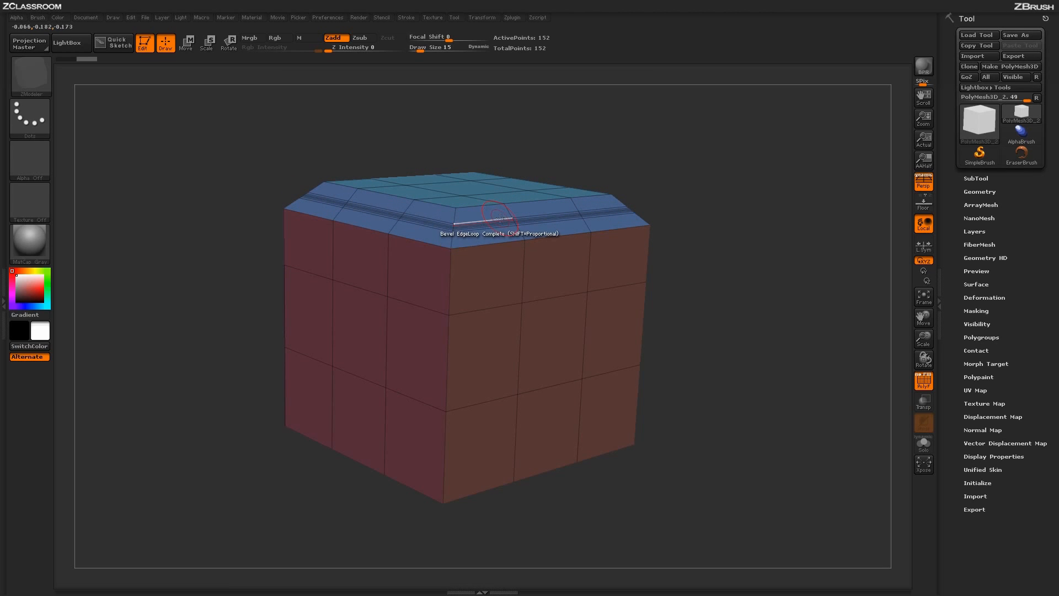
Preview the soft-edged bevel with Dynamic Subdiv, and revert to the unbevelled cube.
click(979, 191)
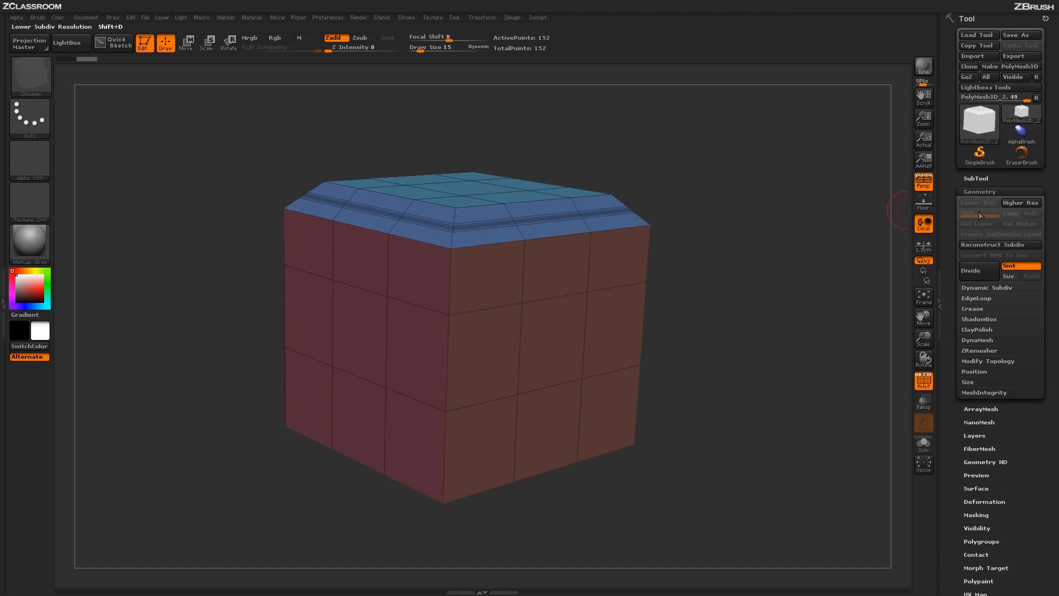
click(986, 287)
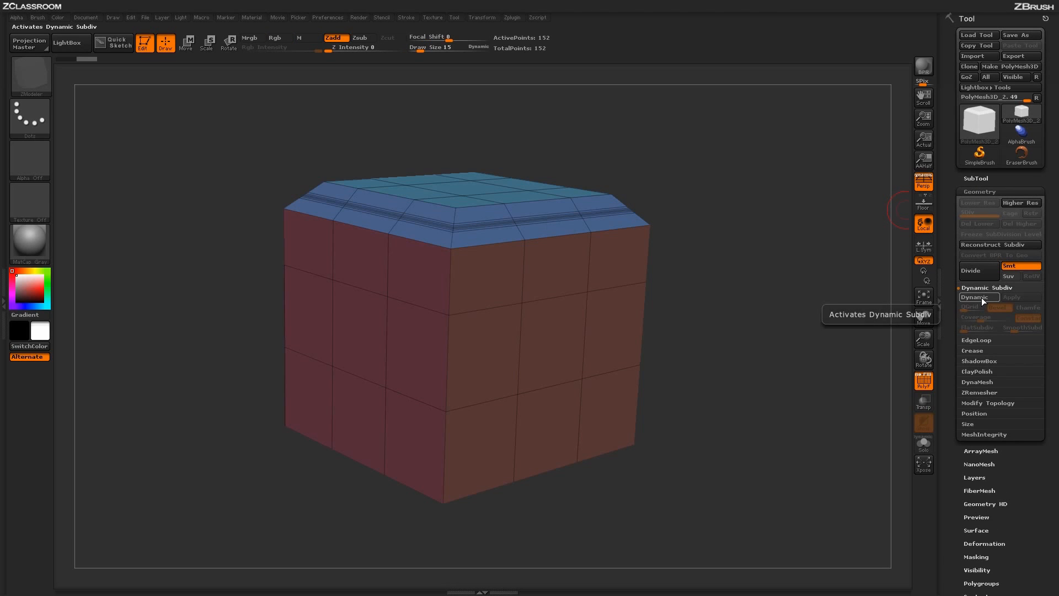
click(981, 296)
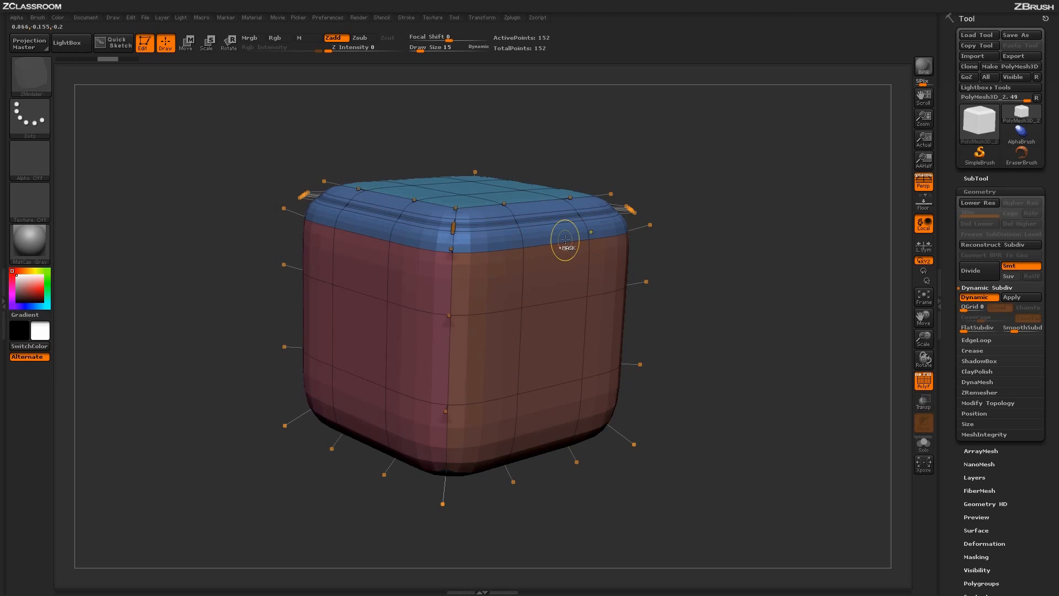
key(ctrl)
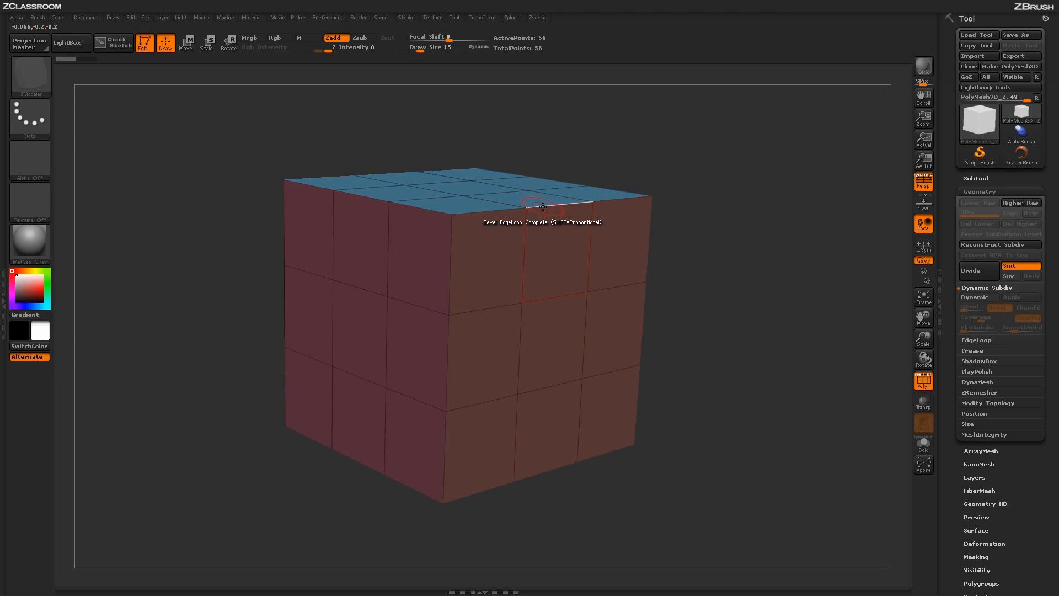
Set the bevel to Sharp Edge, try it on the top edge loop and preview the cube with Dynamic Subdiv.
key(space)
click(525, 360)
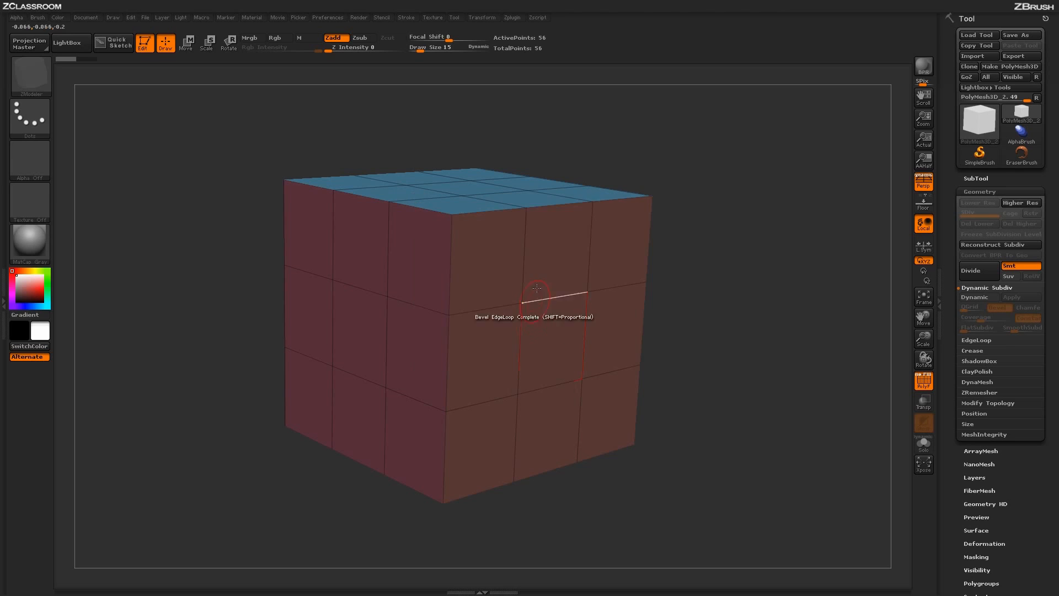
drag(536, 206, 534, 238)
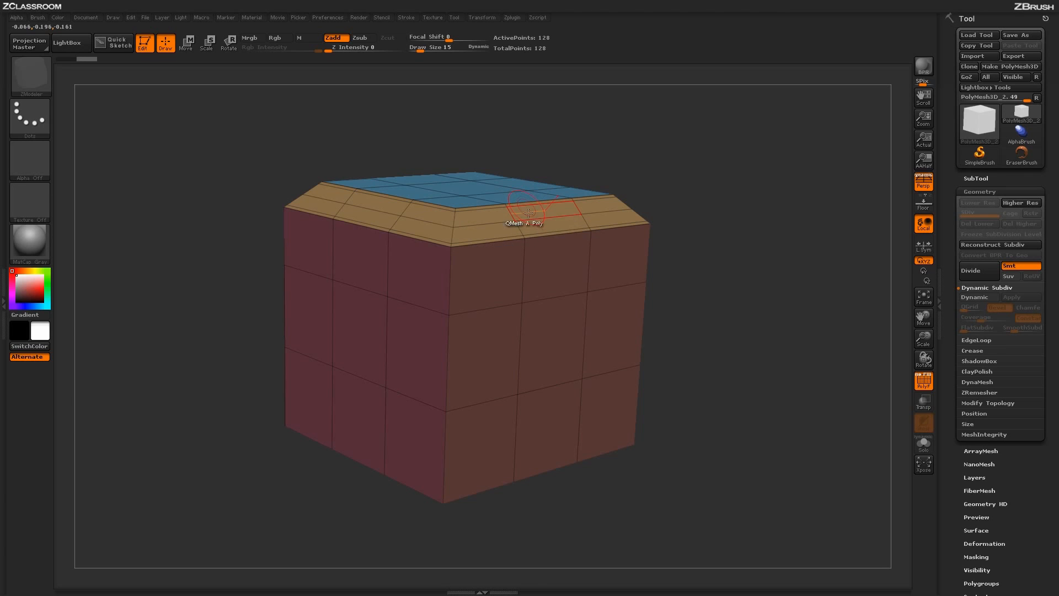
click(973, 296)
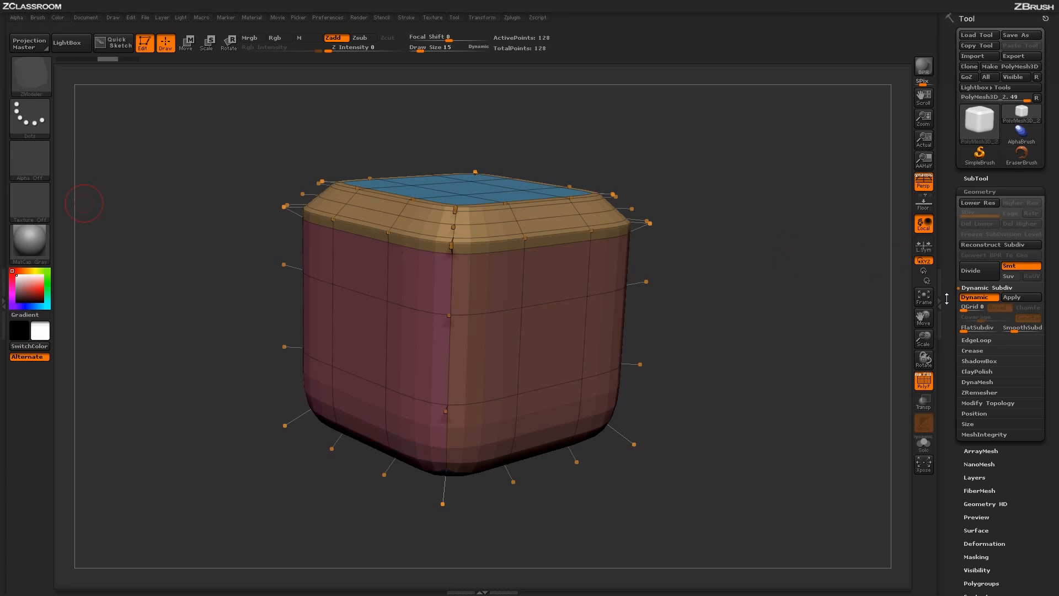
key(shift+d)
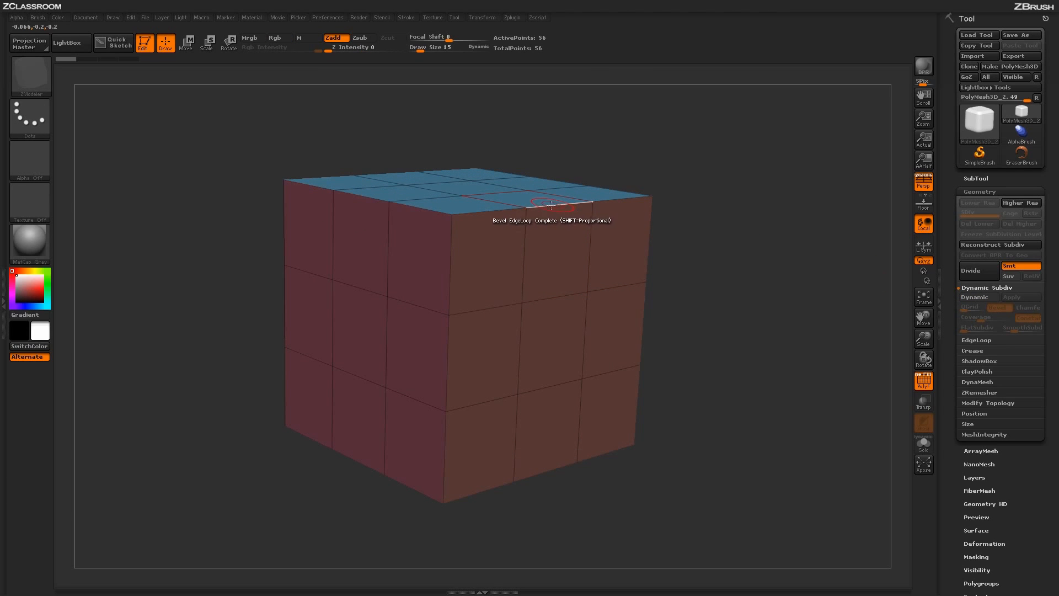
Set the bevel target to EdgeLoop Partial and try it on the front face's top edge.
key(space)
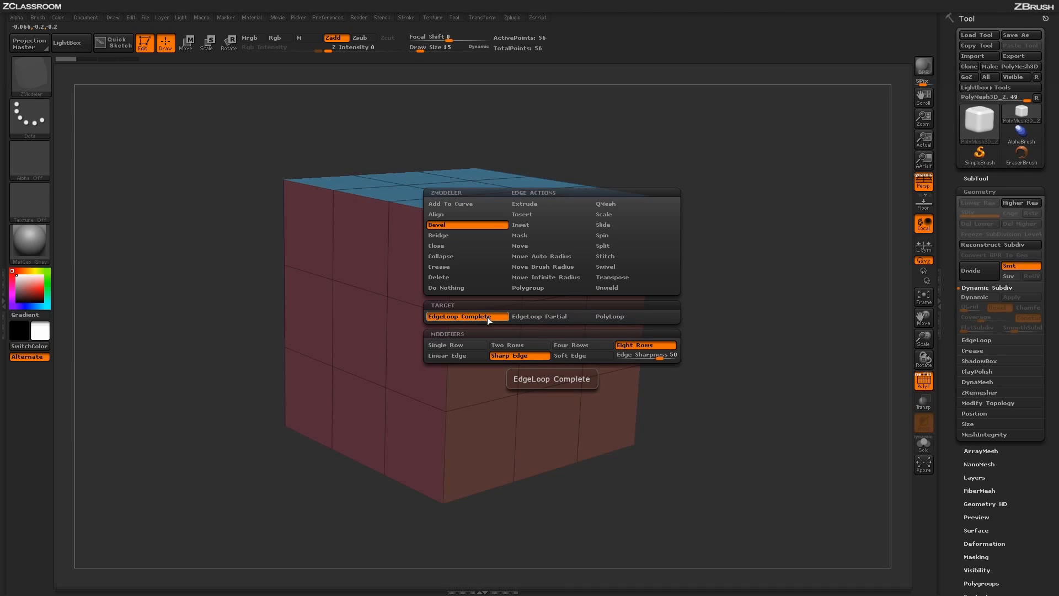
click(543, 316)
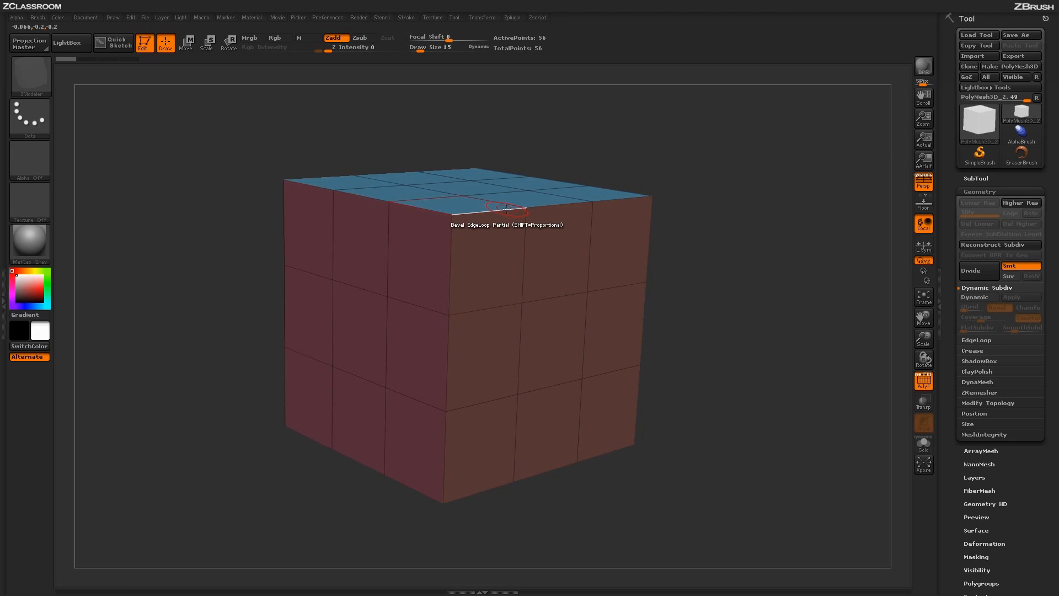
drag(507, 208, 509, 220)
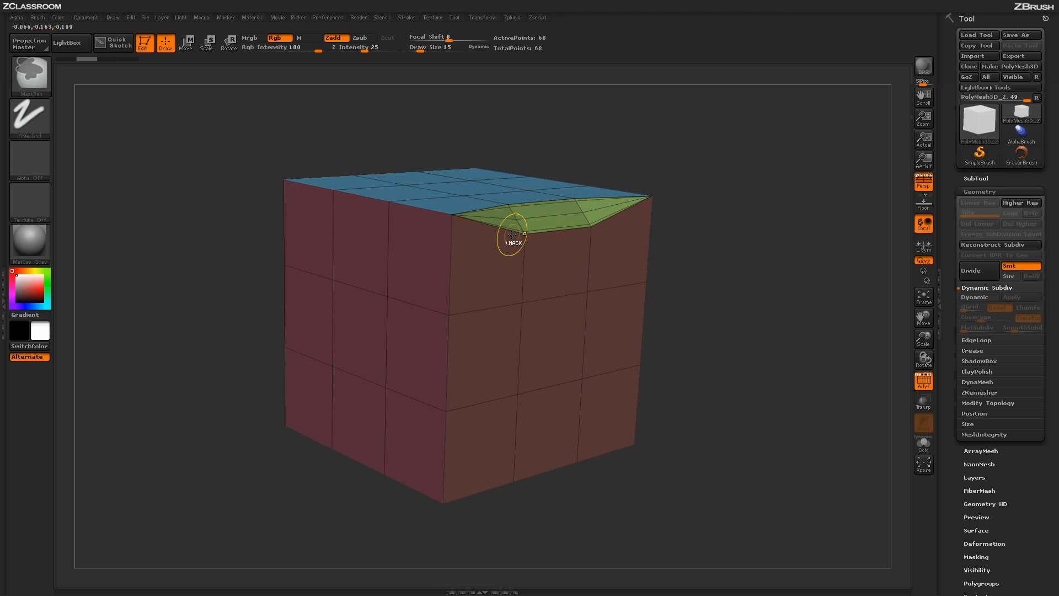
key(ctrl+z)
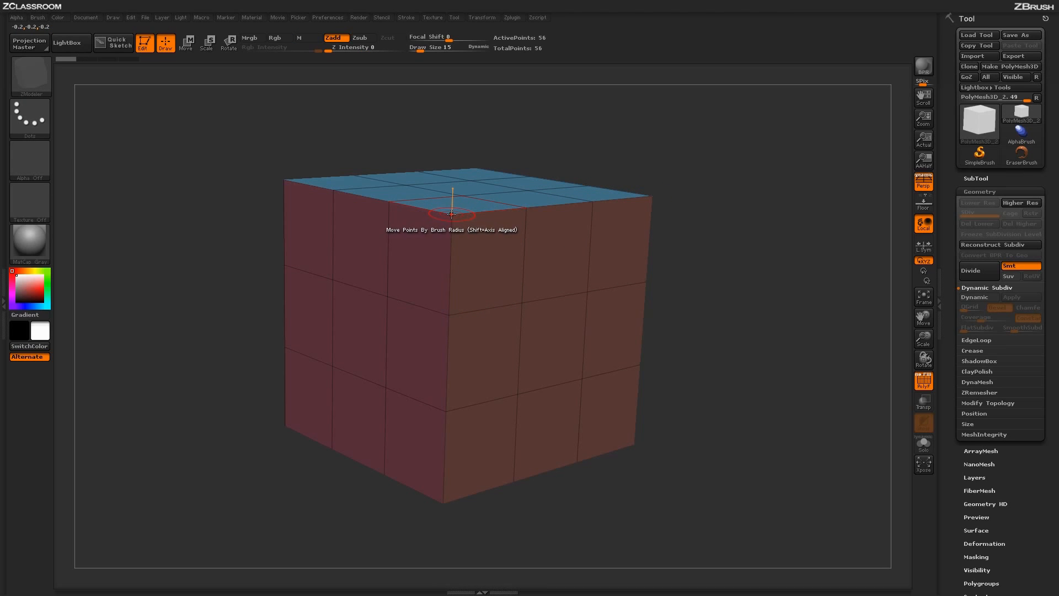
Set the point action to Bridge and connect the front top corner point diagonally to the first inner point on the cube's left face.
key(space)
click(377, 215)
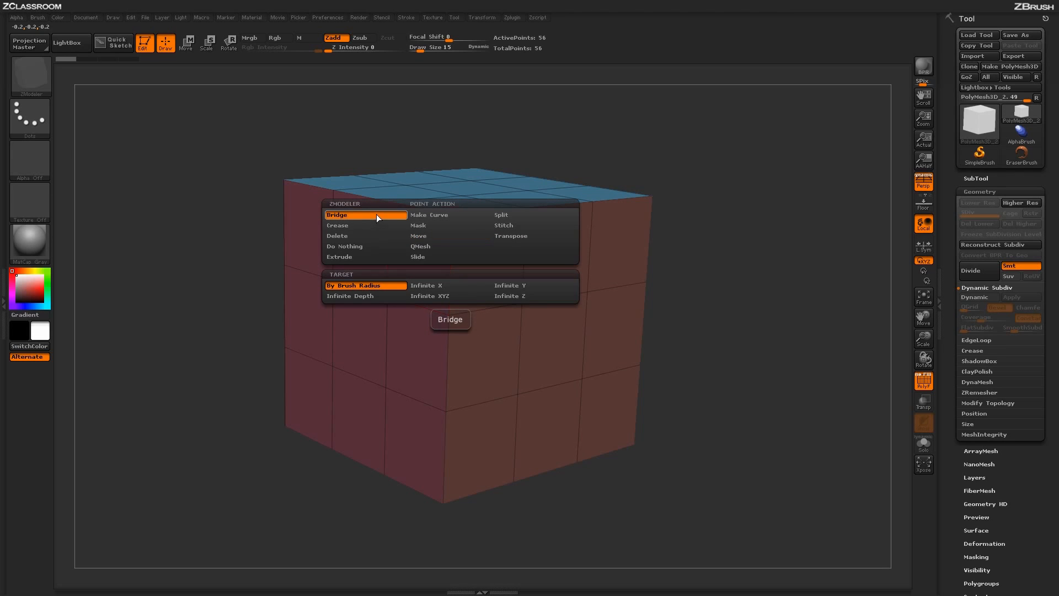
click(429, 285)
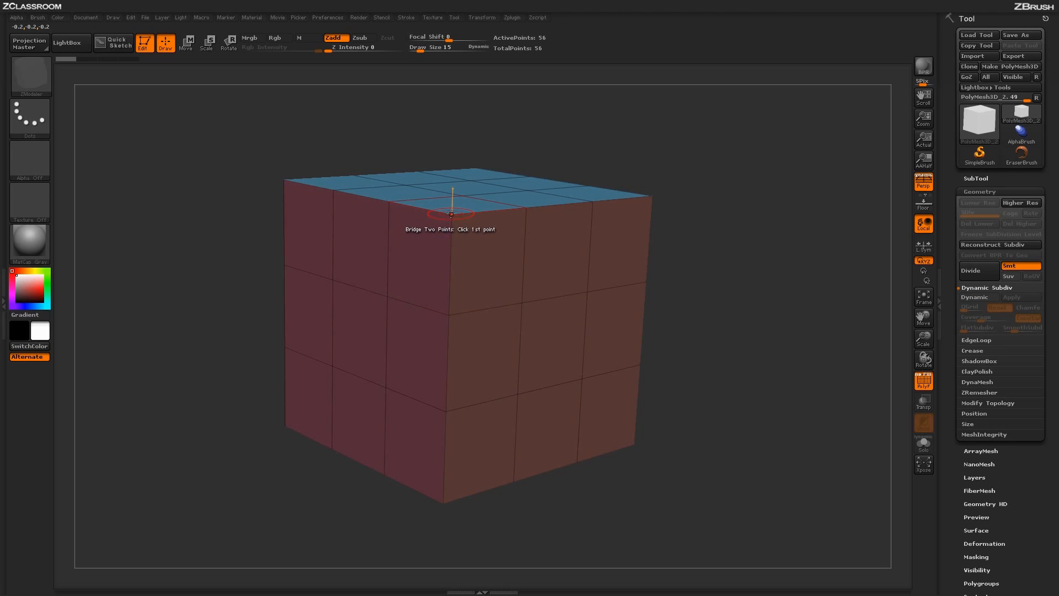
click(451, 213)
click(387, 296)
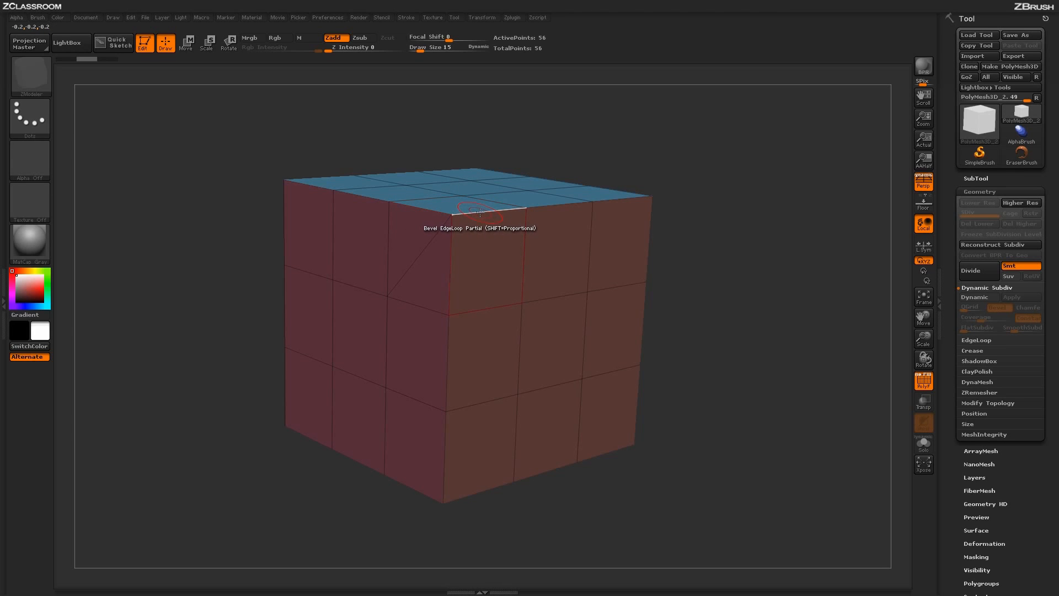
Try a partial edge loop bevel along the front top edge and the bridged diagonal, and undo both the bevel and the bridge.
drag(480, 211, 473, 290)
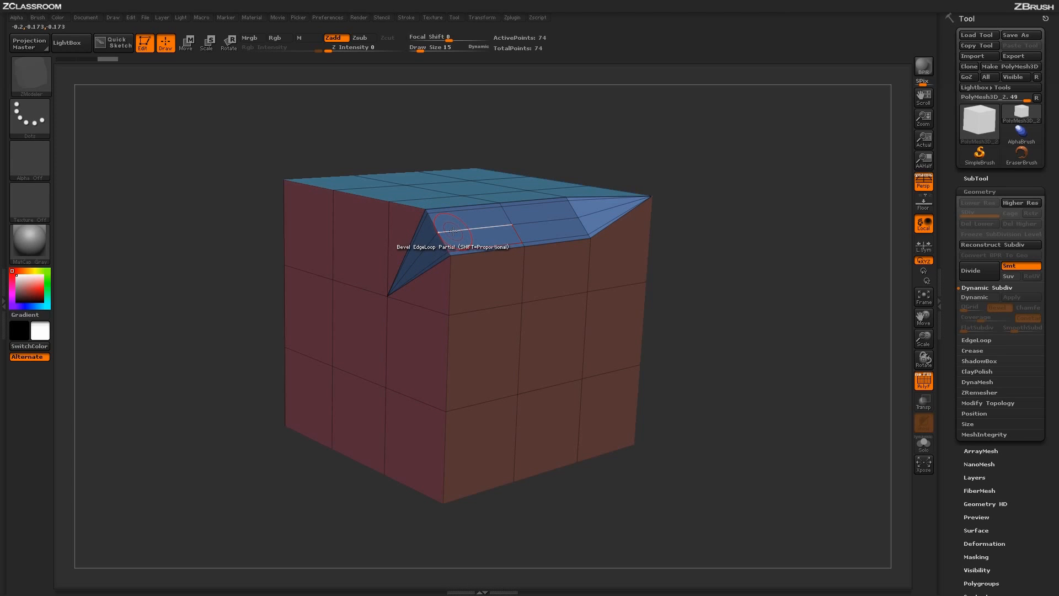
key(ctrl+z)
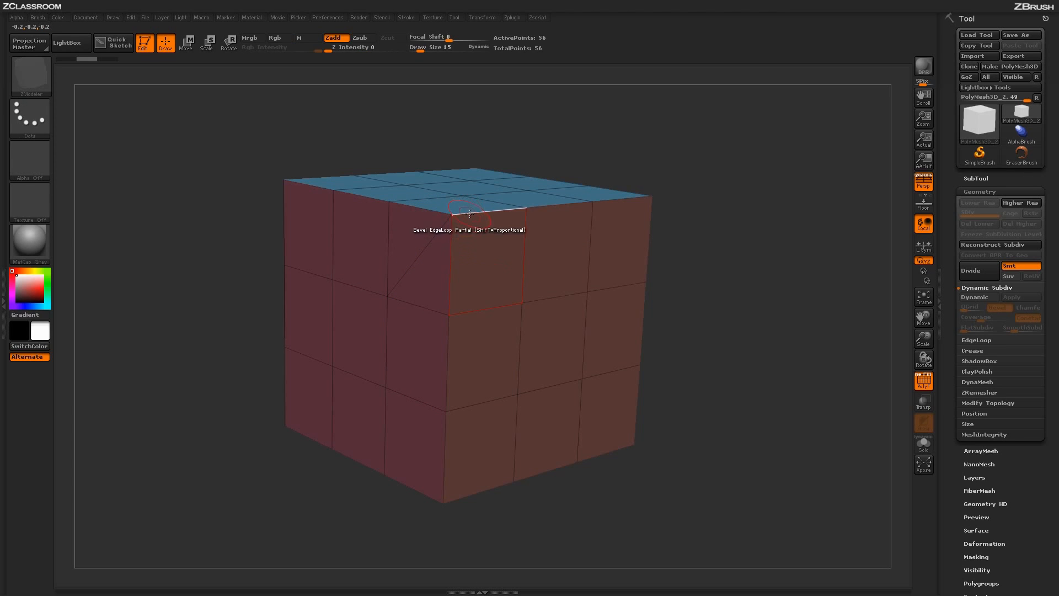
key(ctrl+z)
Set the bevel target to PolyLoop and try it from vertical edges on the top edge loop and the upper horizontal loop.
key(space)
click(532, 325)
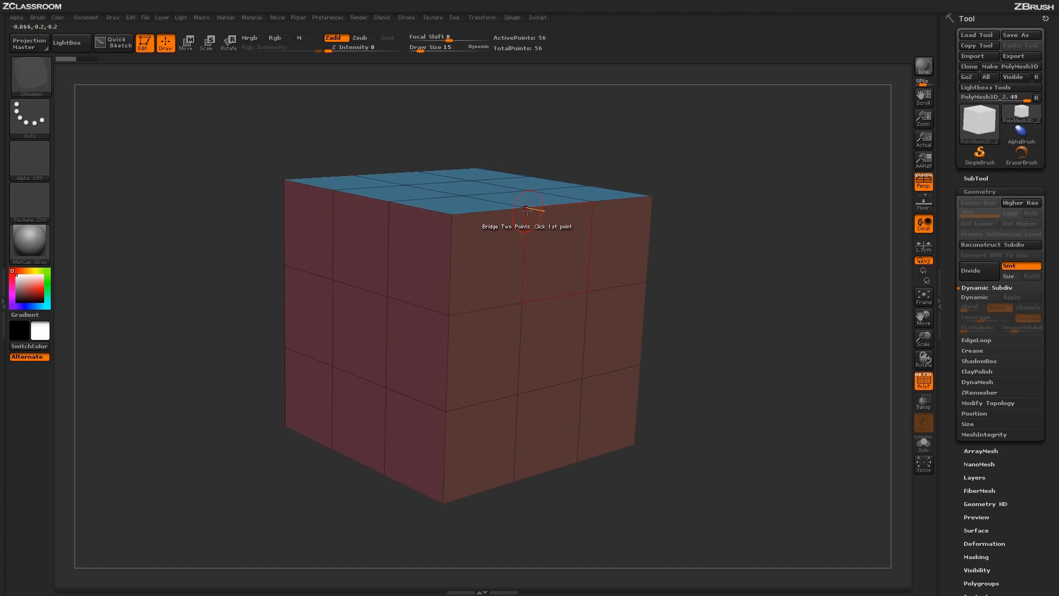
drag(526, 229, 523, 216)
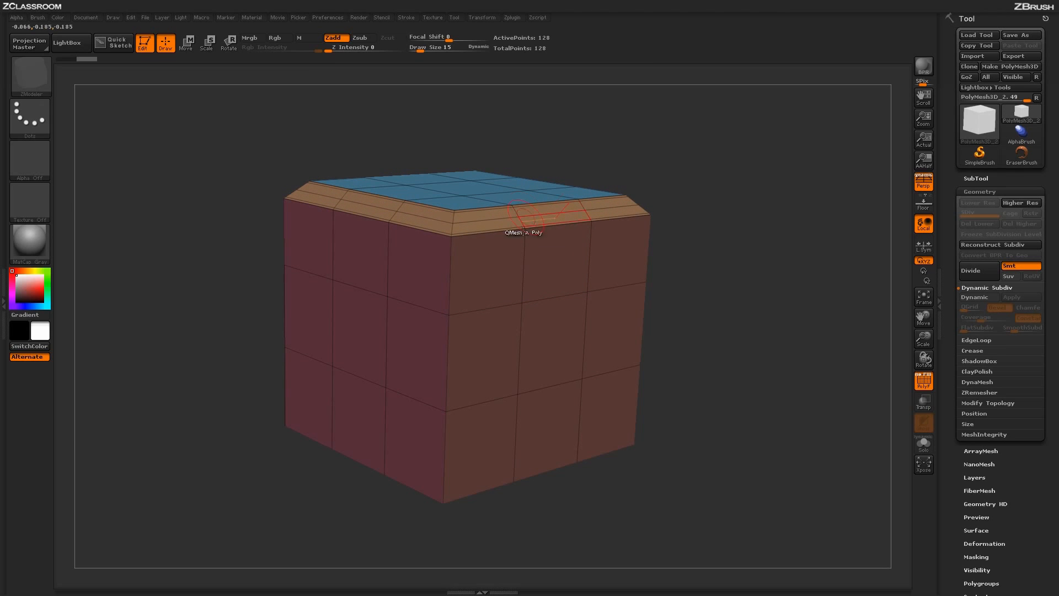
key(ctrl+z)
drag(523, 286, 521, 312)
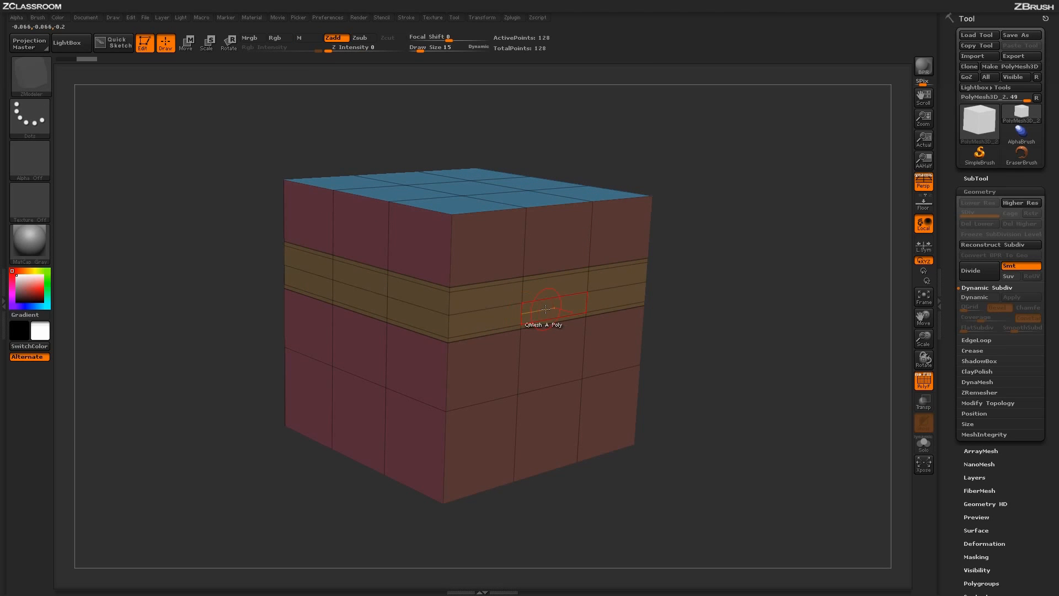
key(ctrl+z)
Bevel the cube's top edge loop and the vertical edge loop running through its front corner.
drag(525, 237, 529, 204)
drag(465, 312, 490, 306)
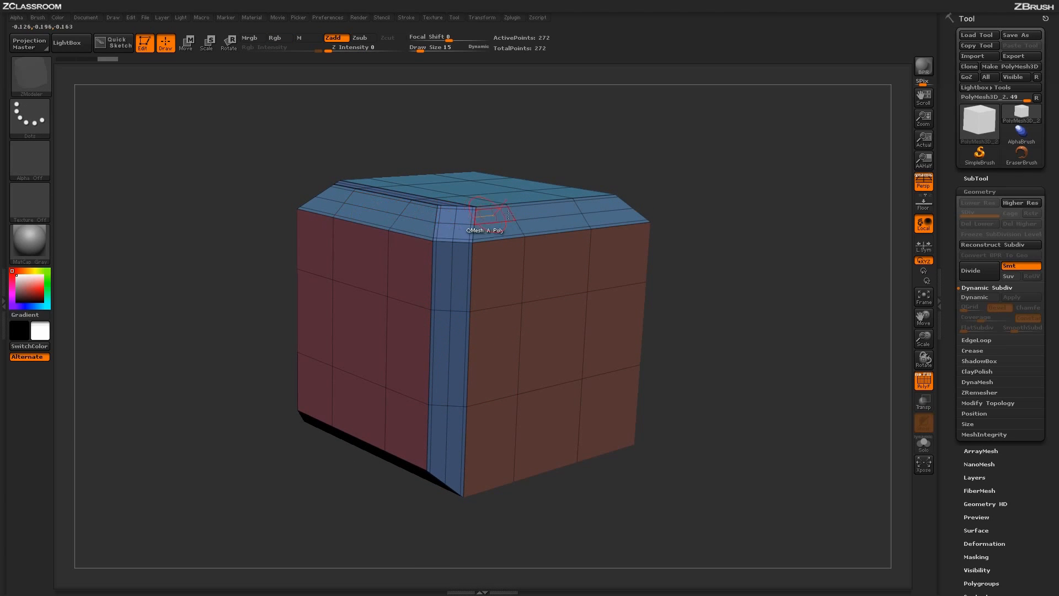